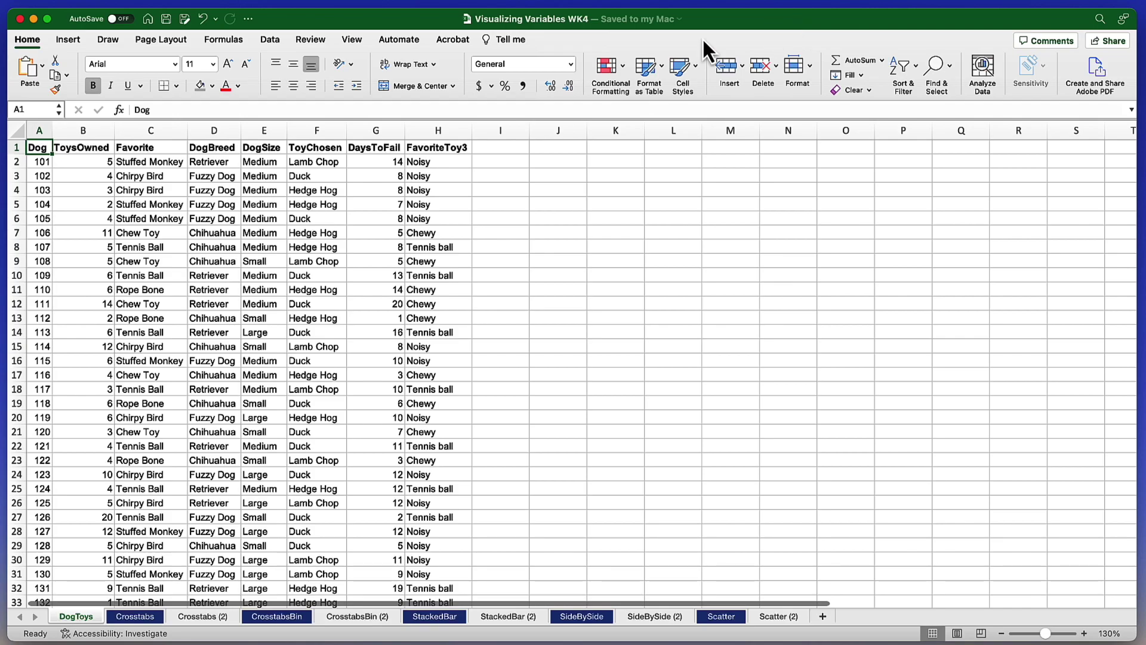
Step: Highlight the Dog, ToysOwned, DaysToFail and categorical C–F columns, then open Excel's File menu
left_click(40, 131)
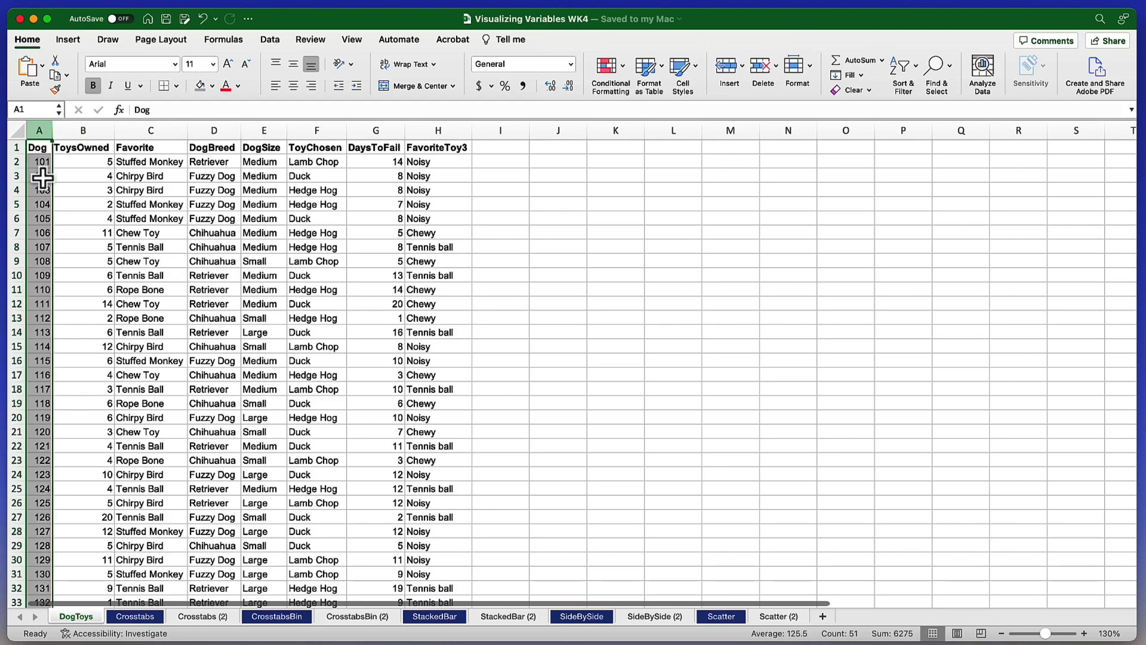
left_click(89, 130)
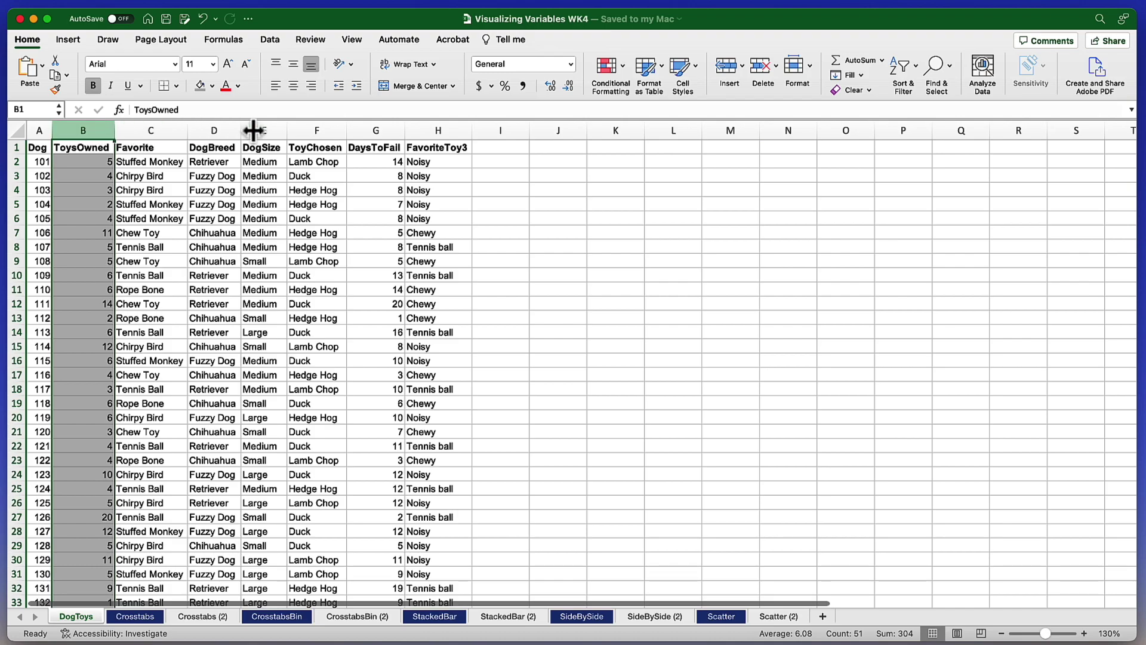
left_click(371, 130)
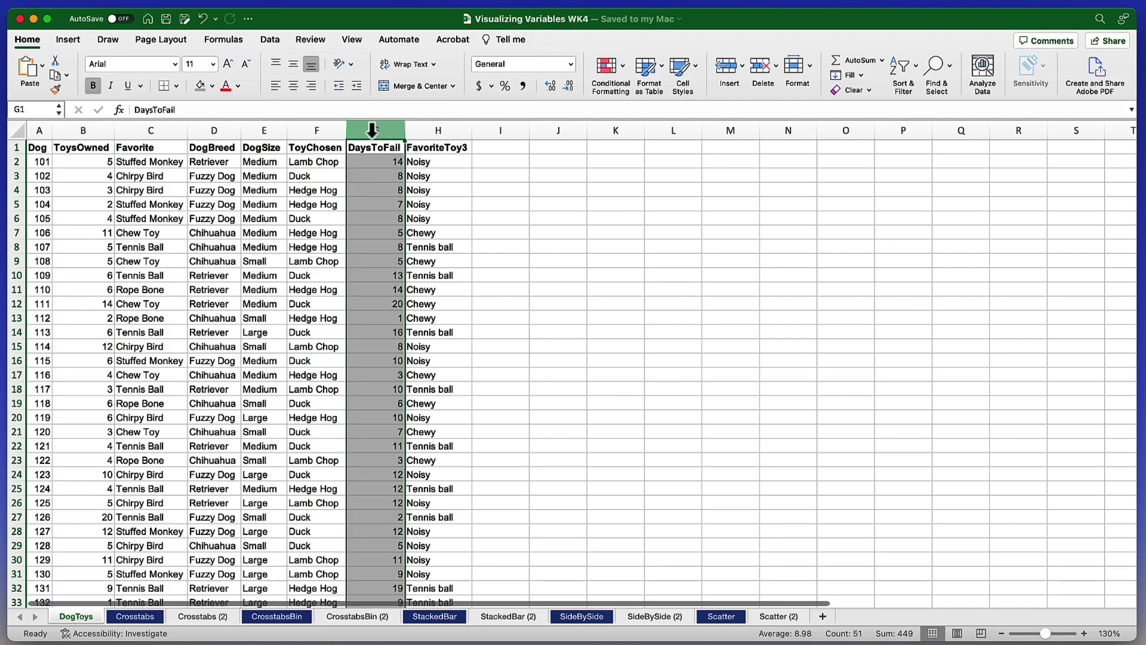
left_click(59, 131)
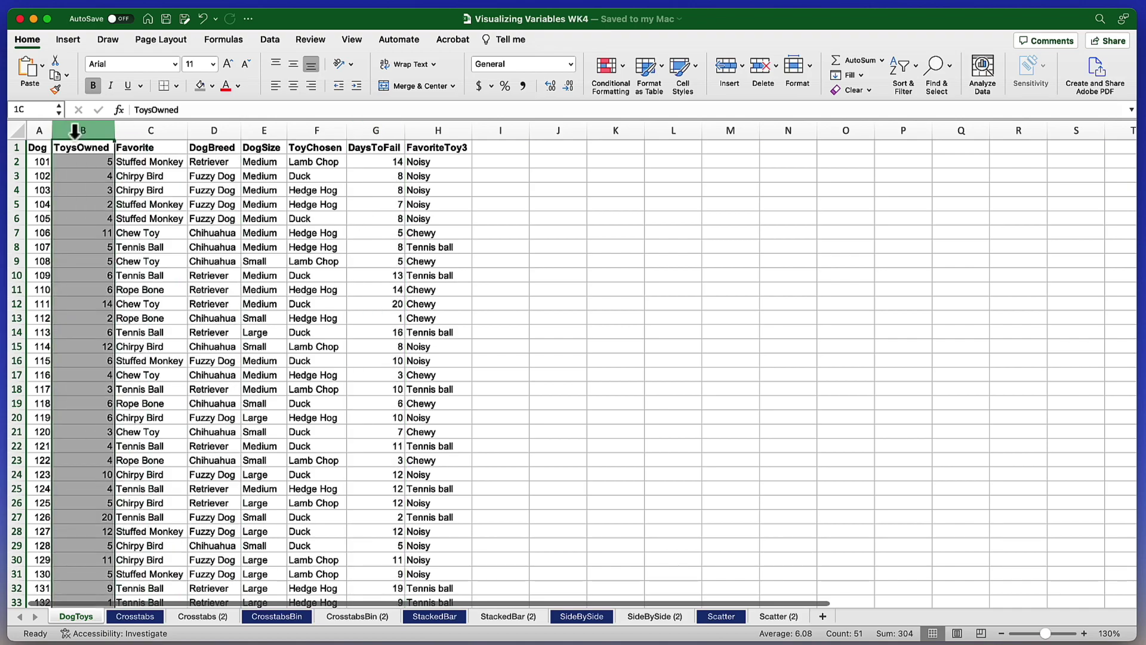
left_click(379, 130)
left_click_drag(154, 130, 307, 130)
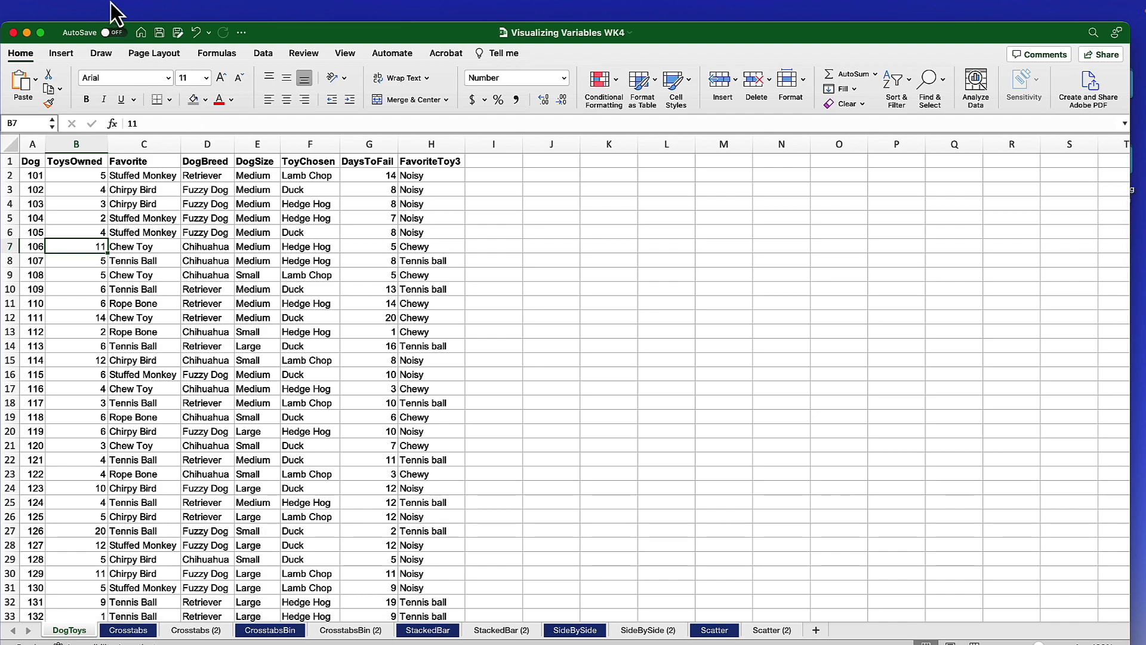
mouse_move(105, 17)
left_click(69, 12)
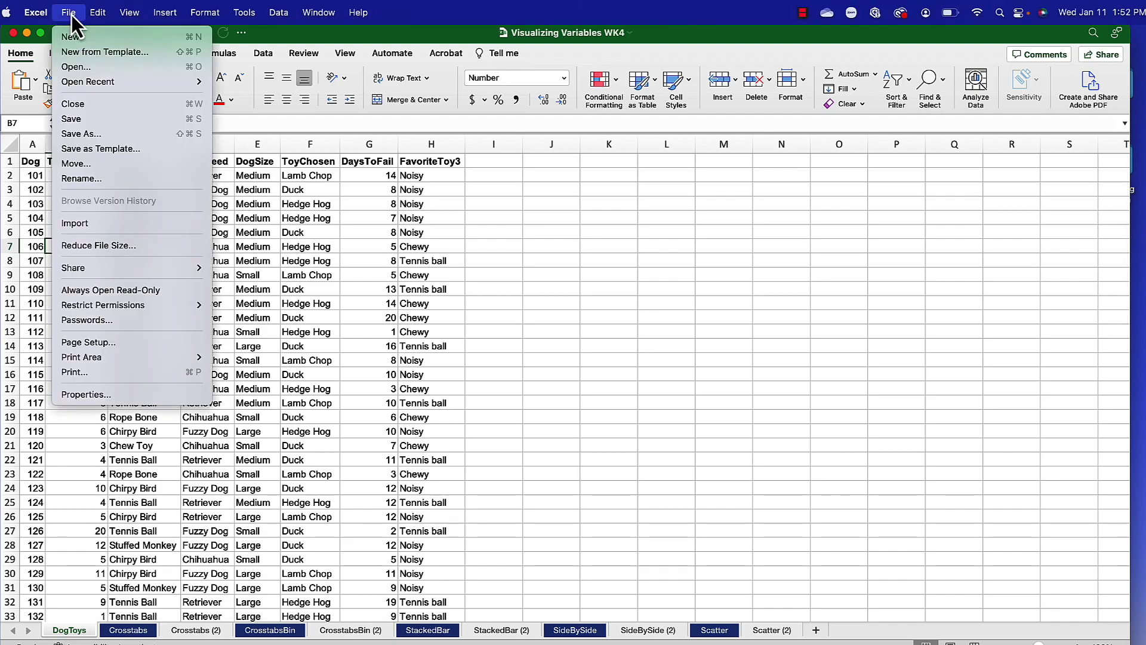
Step: Save the active sheet to the Desktop as Dog Toys in CSV UTF-8 format
left_click(102, 134)
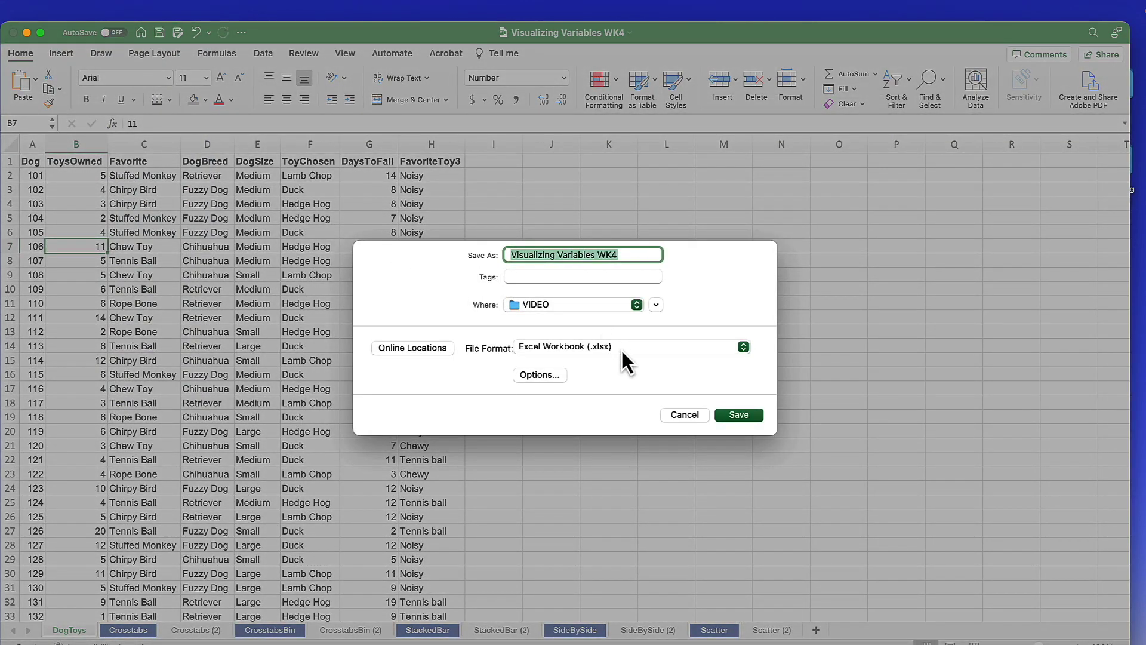
left_click(624, 349)
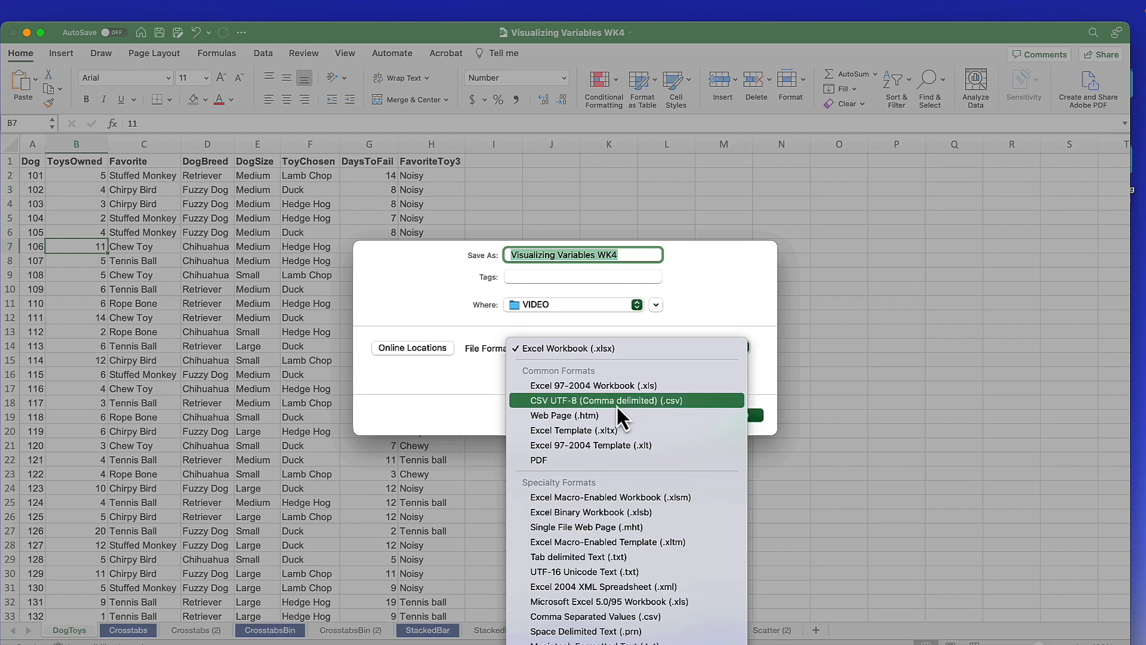
left_click(651, 402)
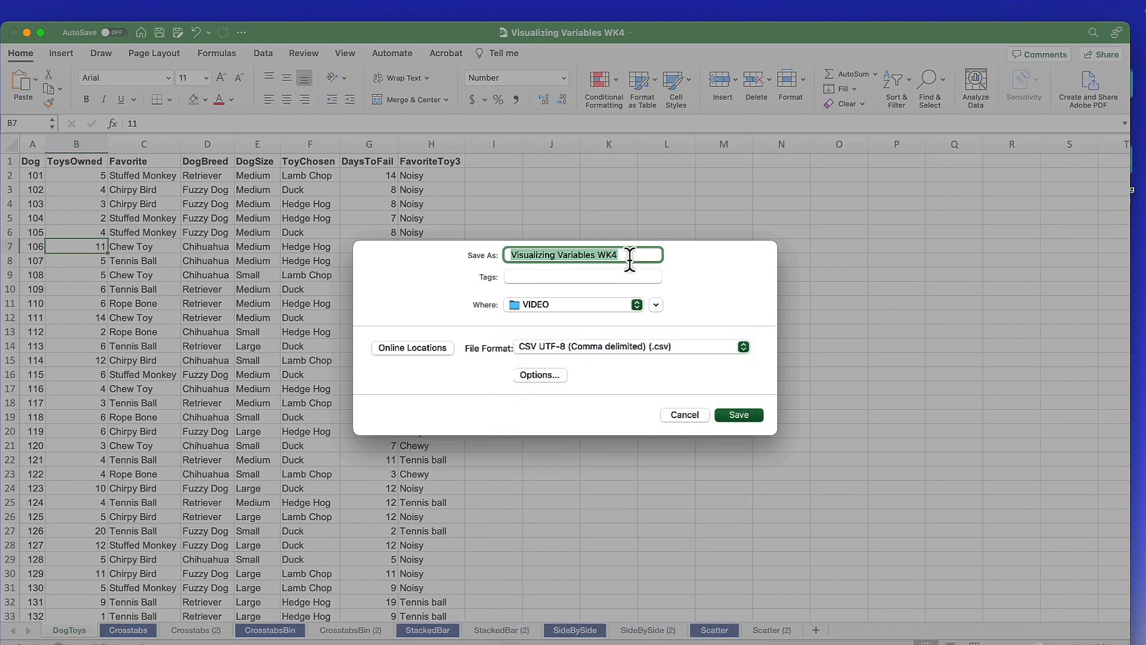
type("Dog Toys")
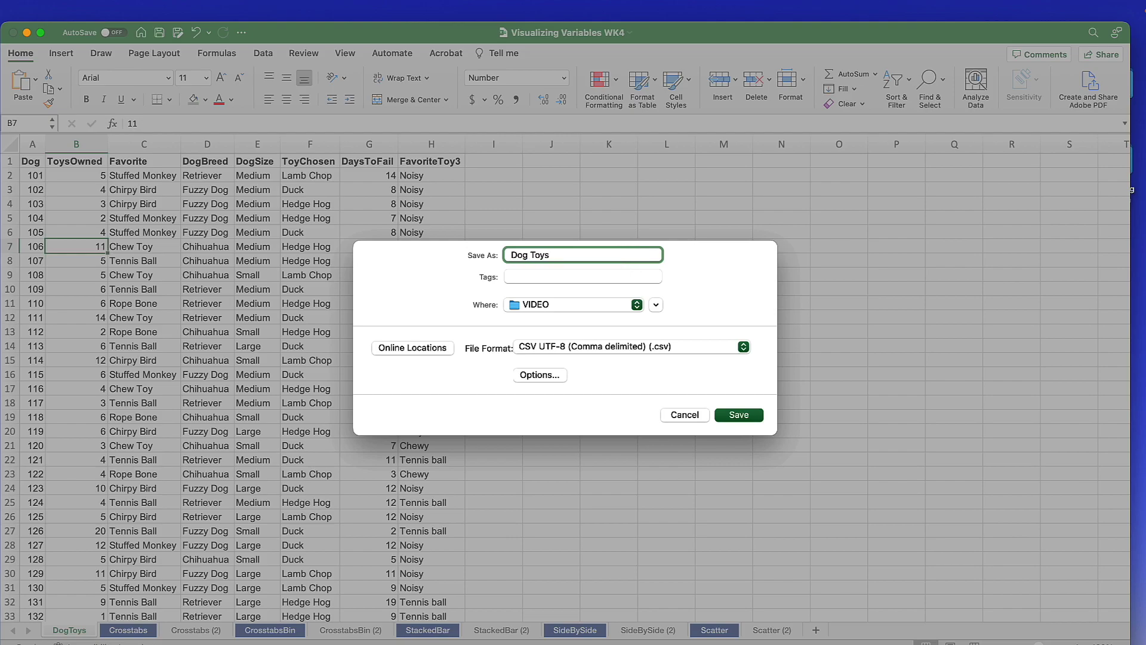
key("super+d")
left_click(751, 418)
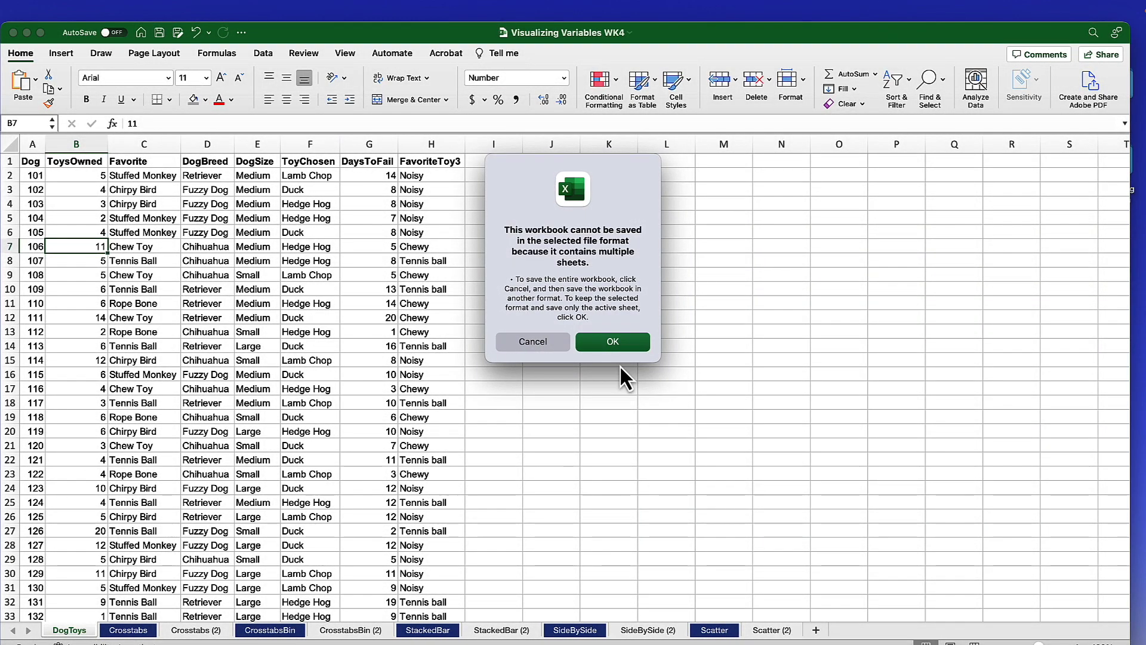
left_click(613, 342)
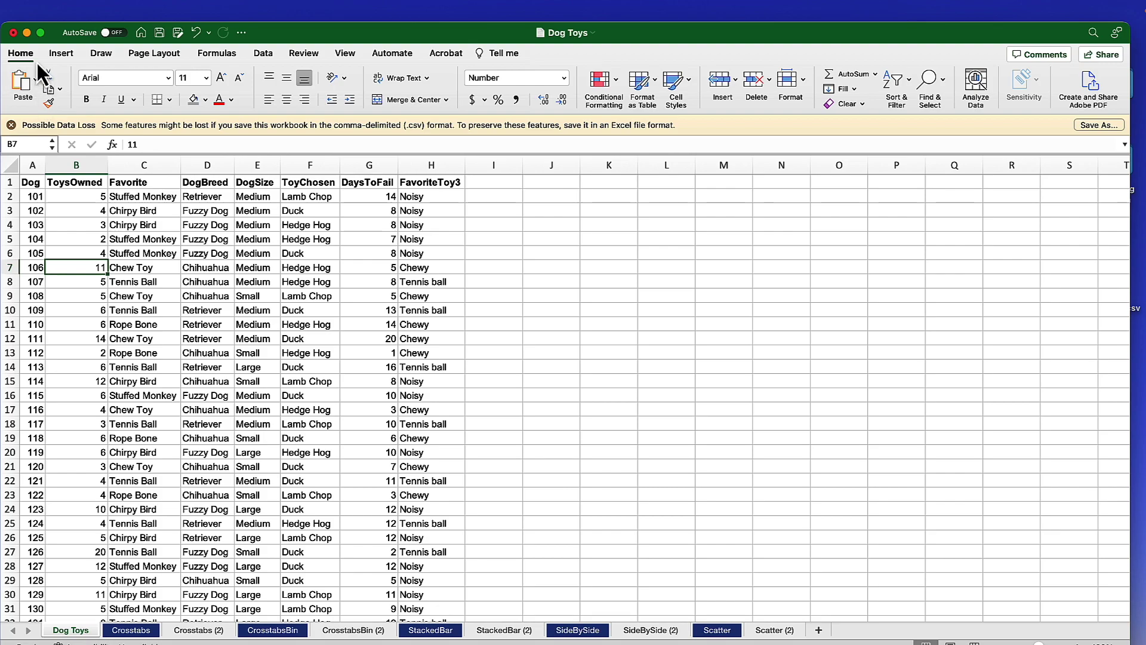
left_click(26, 33)
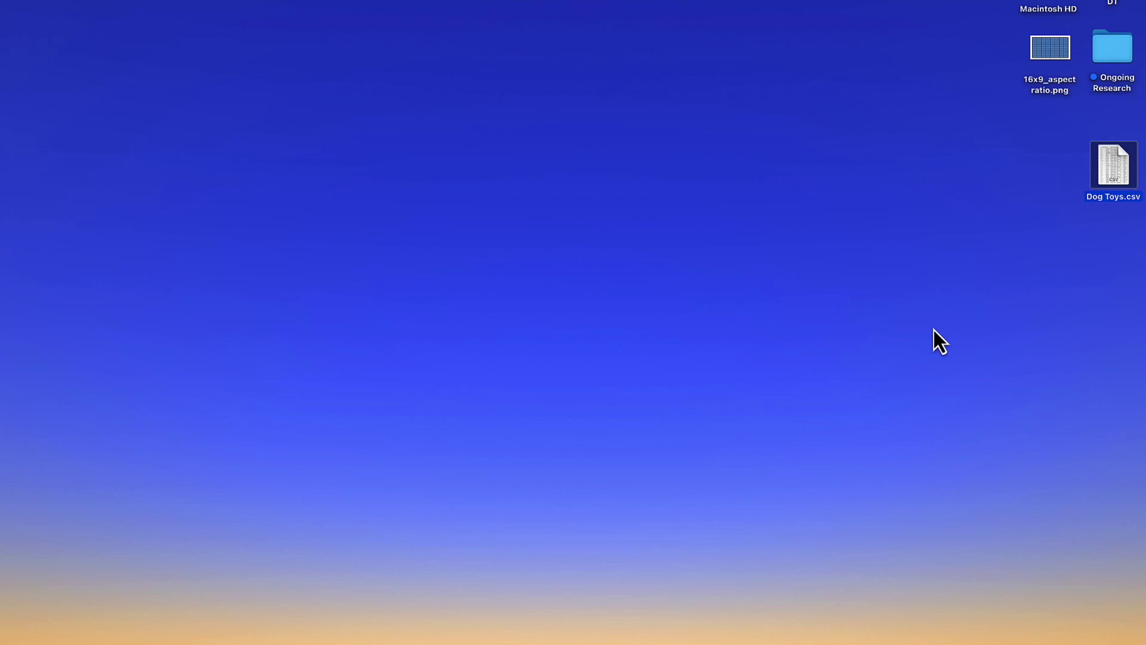
Step: Launch JASP from the Dock
mouse_move(575, 640)
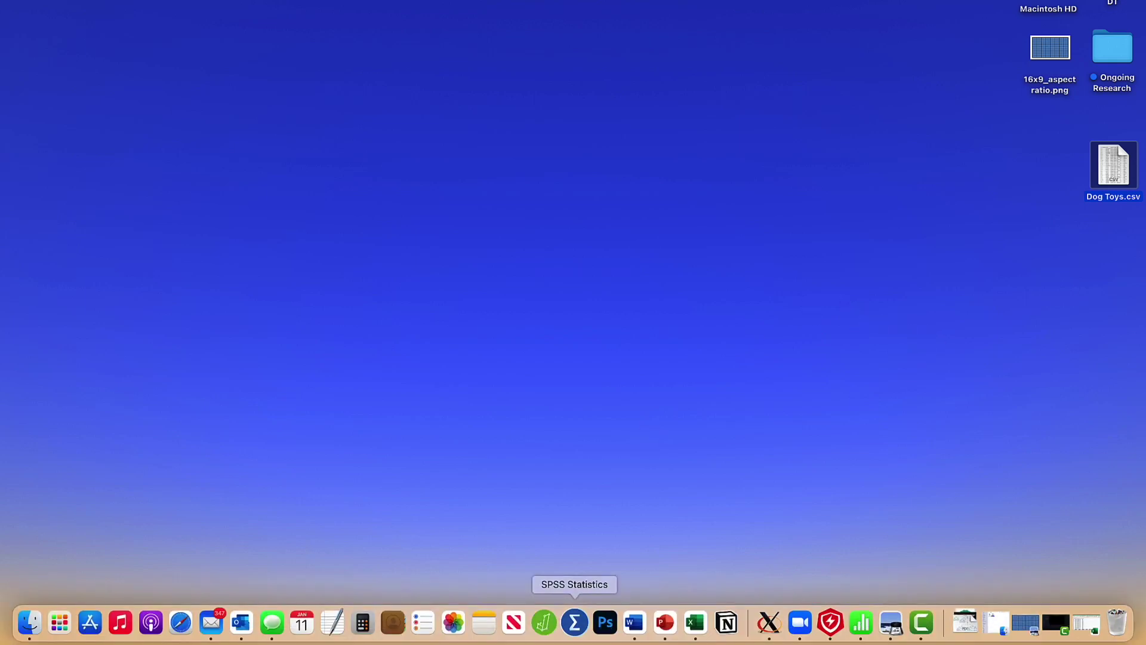
left_click(547, 634)
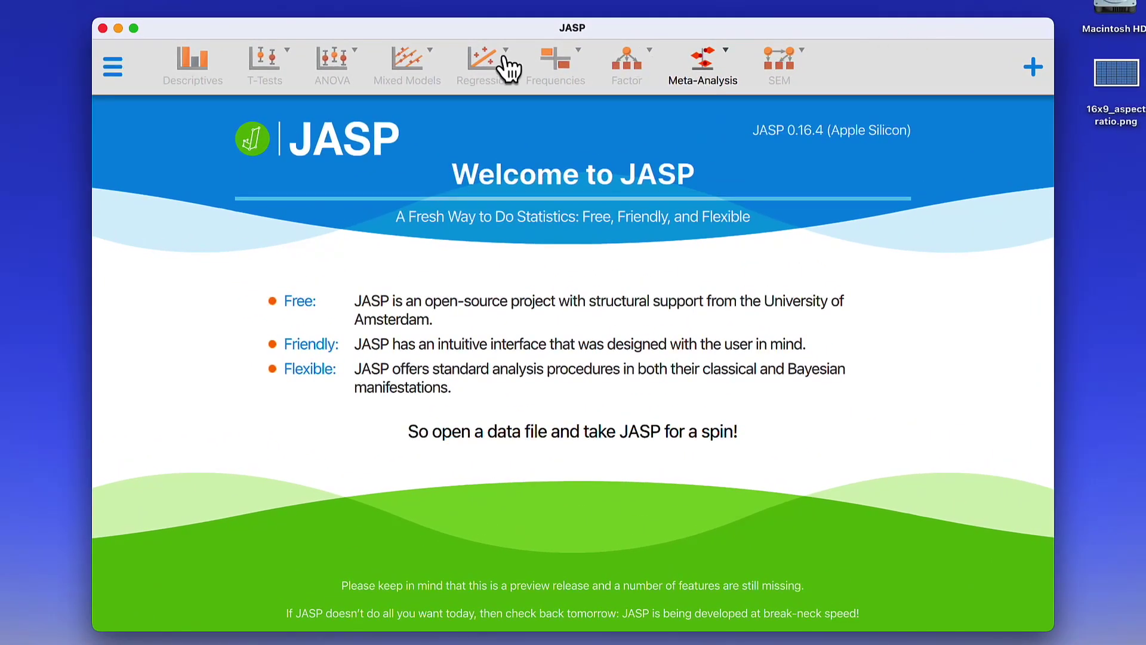
Step: Load Dog Toys.csv from the Desktop as JASP's data set
left_click(113, 69)
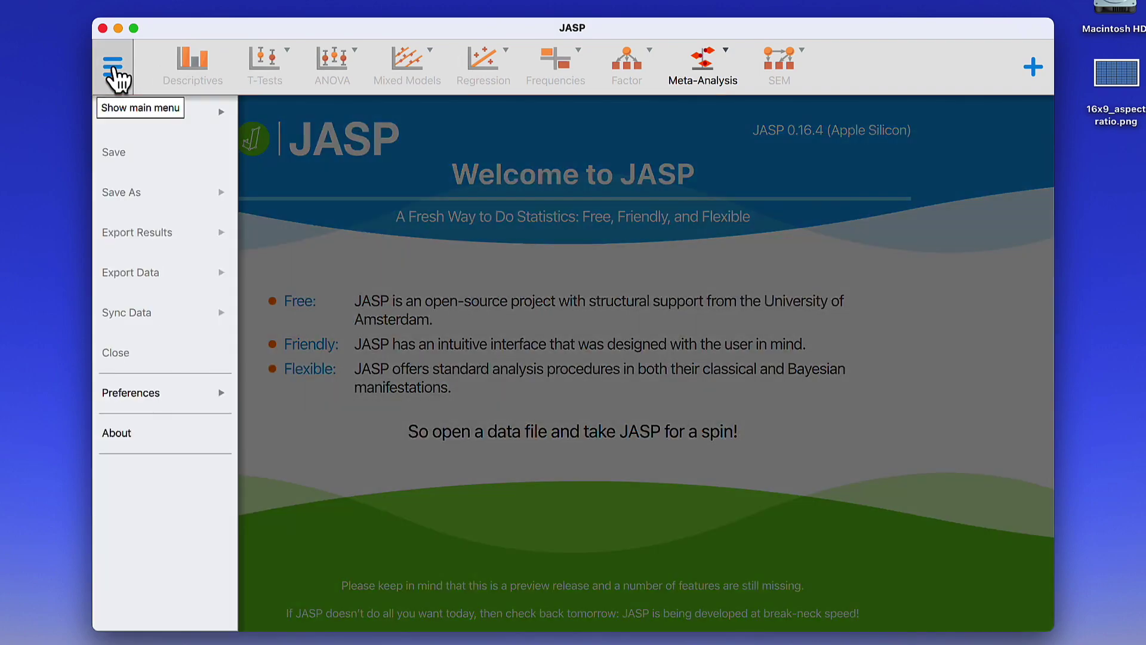
left_click(158, 126)
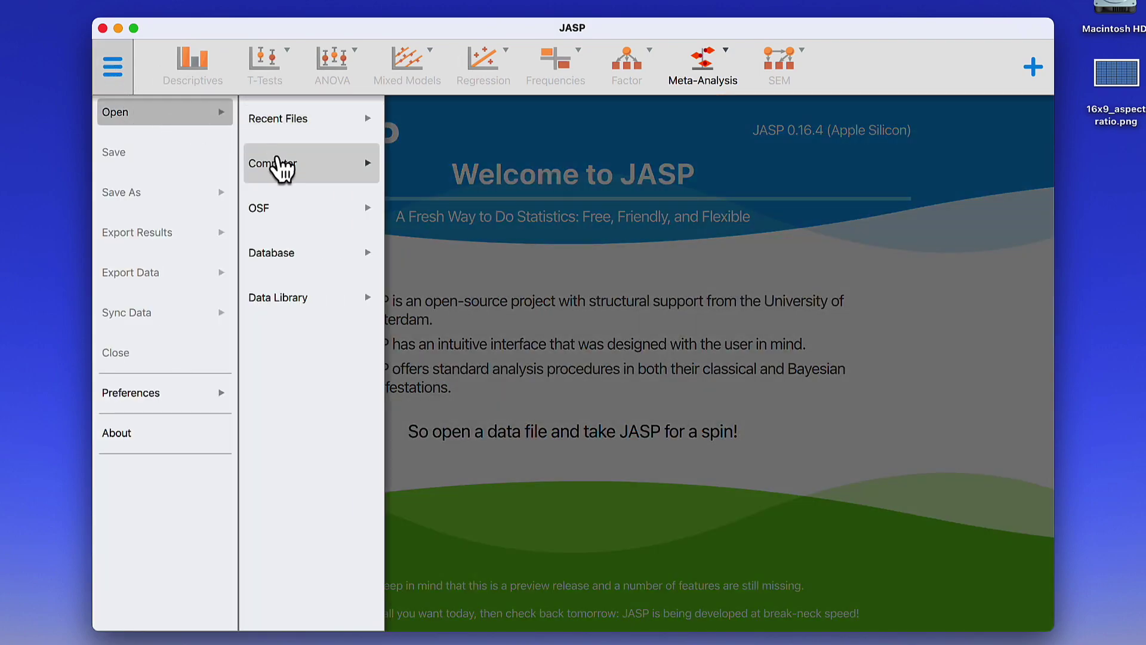
left_click(279, 167)
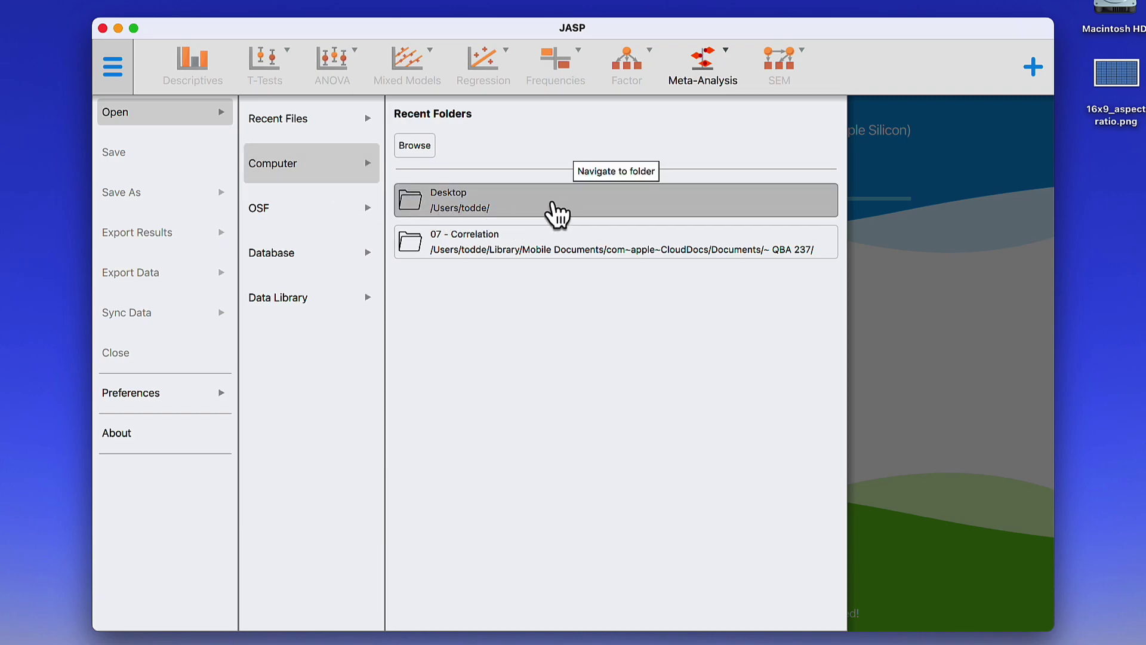
left_click(582, 206)
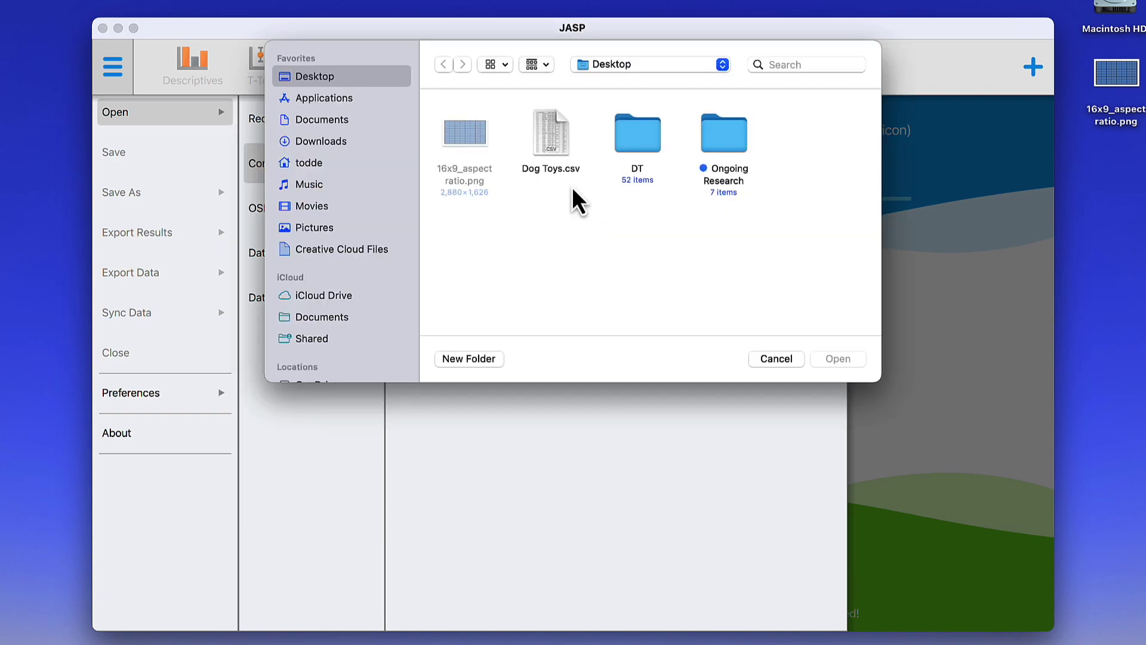
left_click(552, 137)
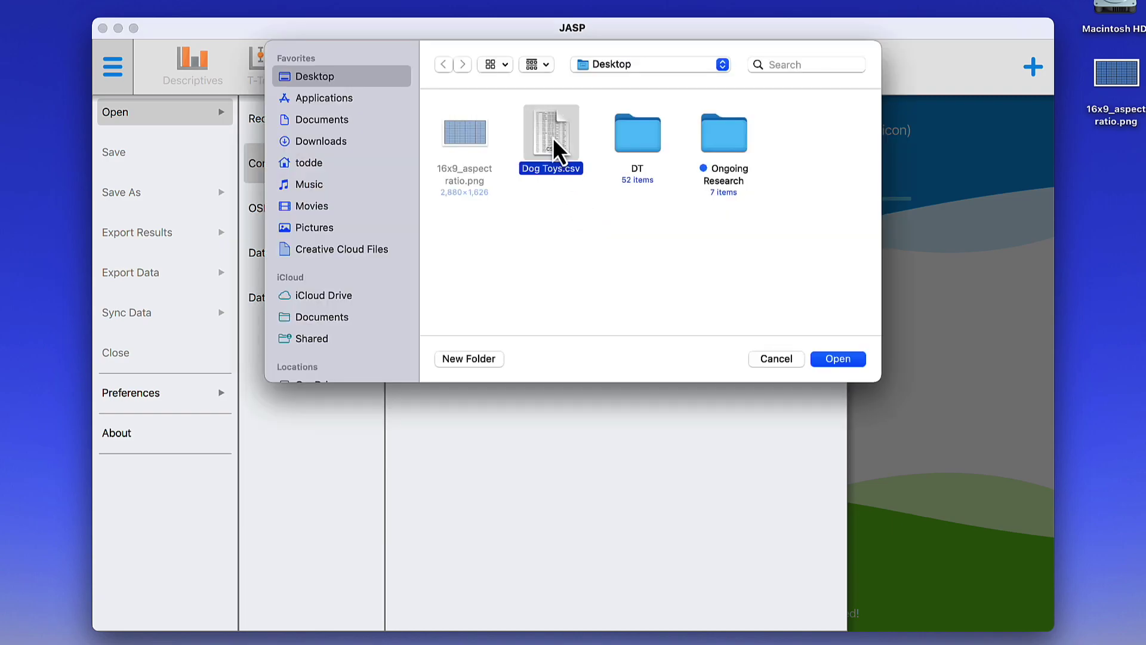
left_click(855, 361)
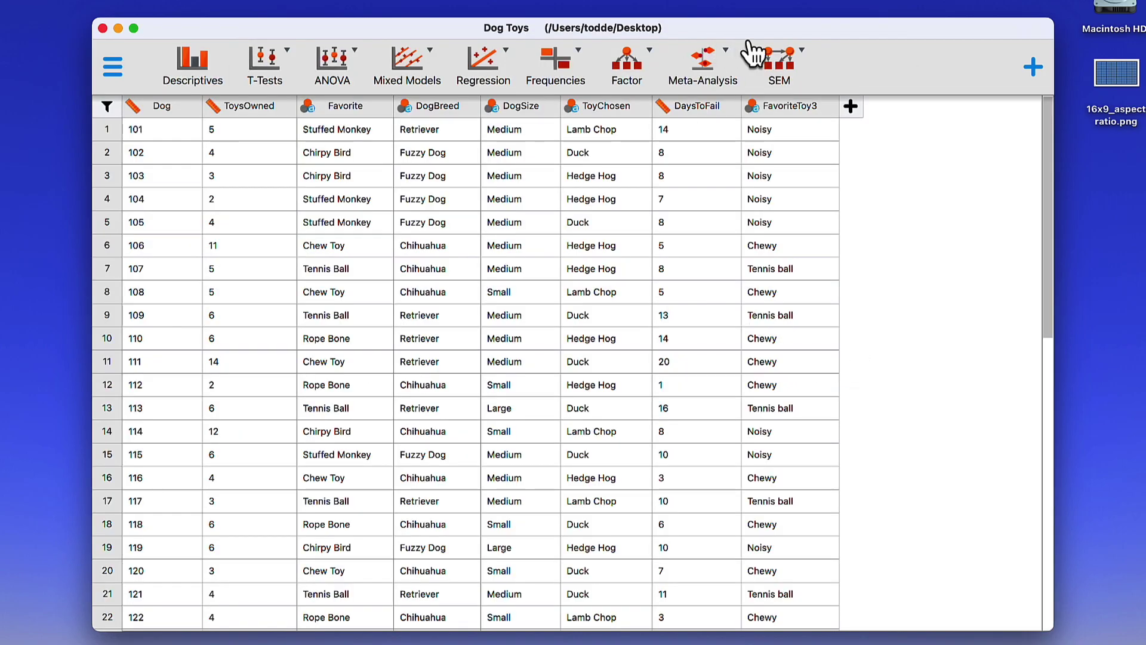
Step: Start a classical Correlation analysis from the Regression menu
left_click_drag(751, 41, 748, 40)
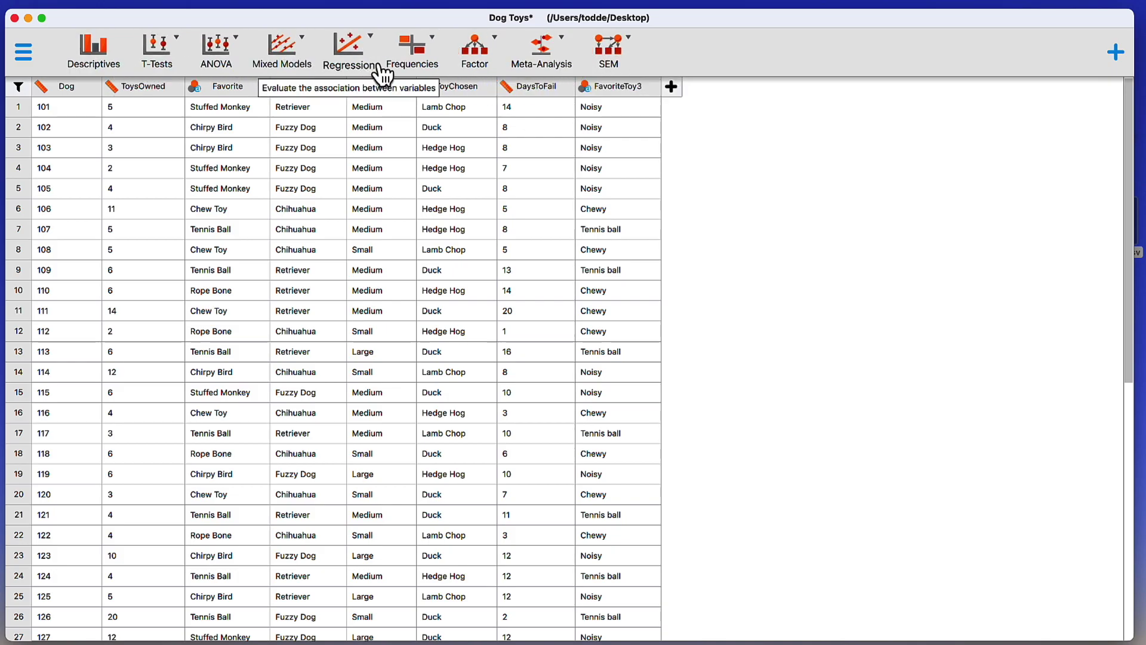
left_click(371, 51)
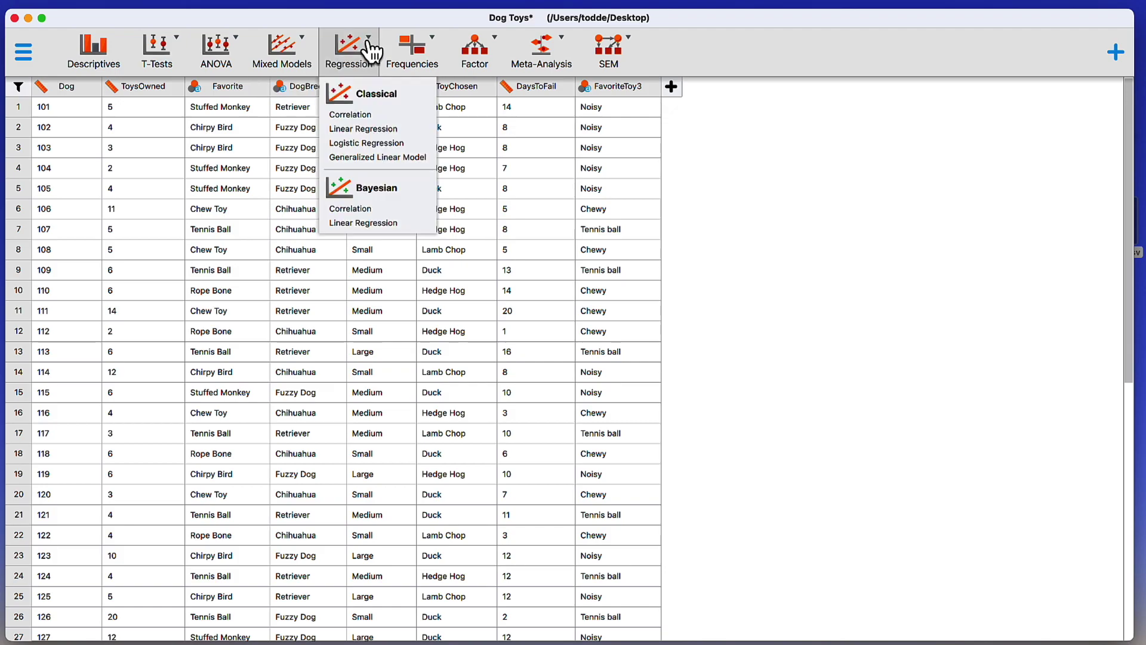
left_click(404, 114)
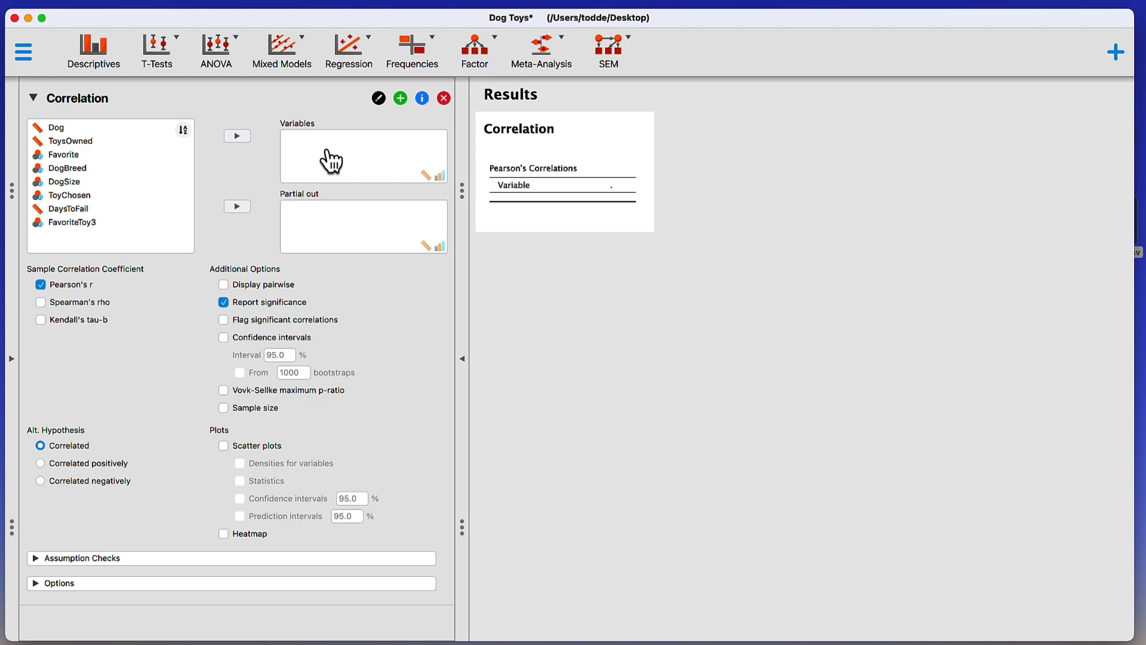
Step: Correlate ToysOwned with DaysToFail, shown pairwise (r = 0.239, p = 0.094)
left_click(89, 141)
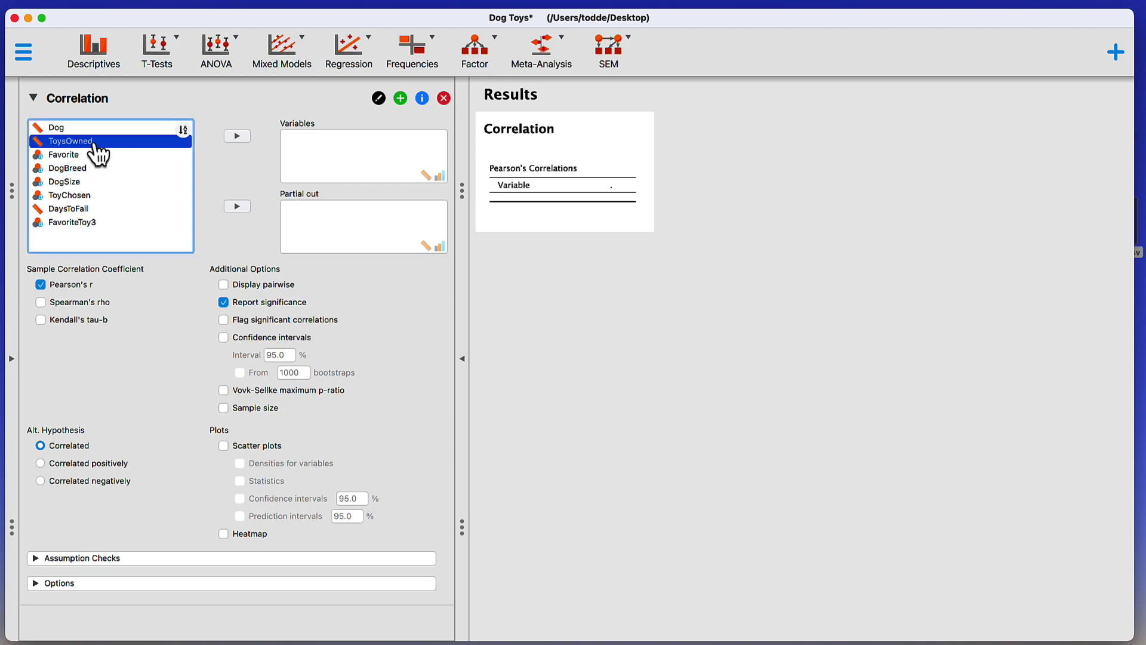
left_click(237, 137)
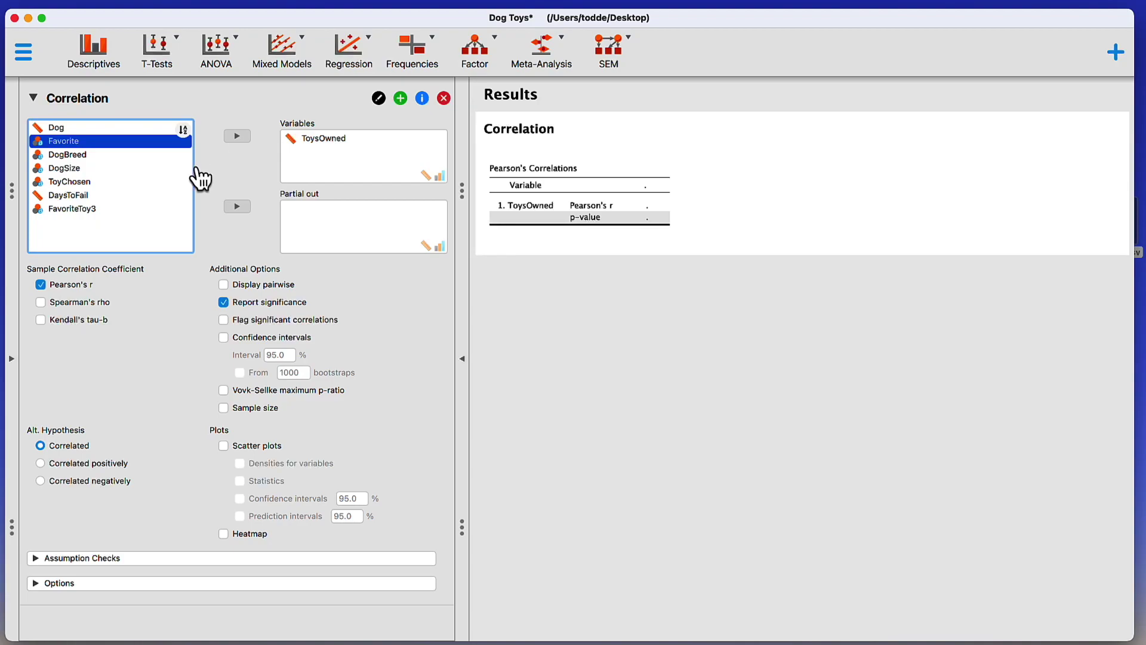
left_click(98, 199)
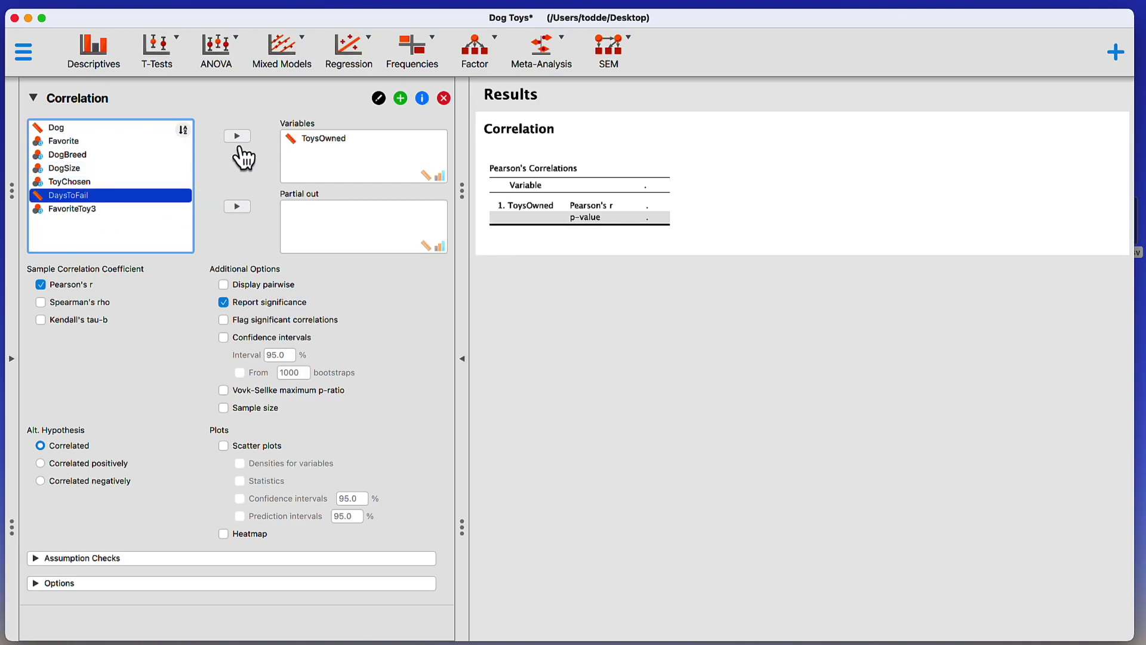
left_click(237, 136)
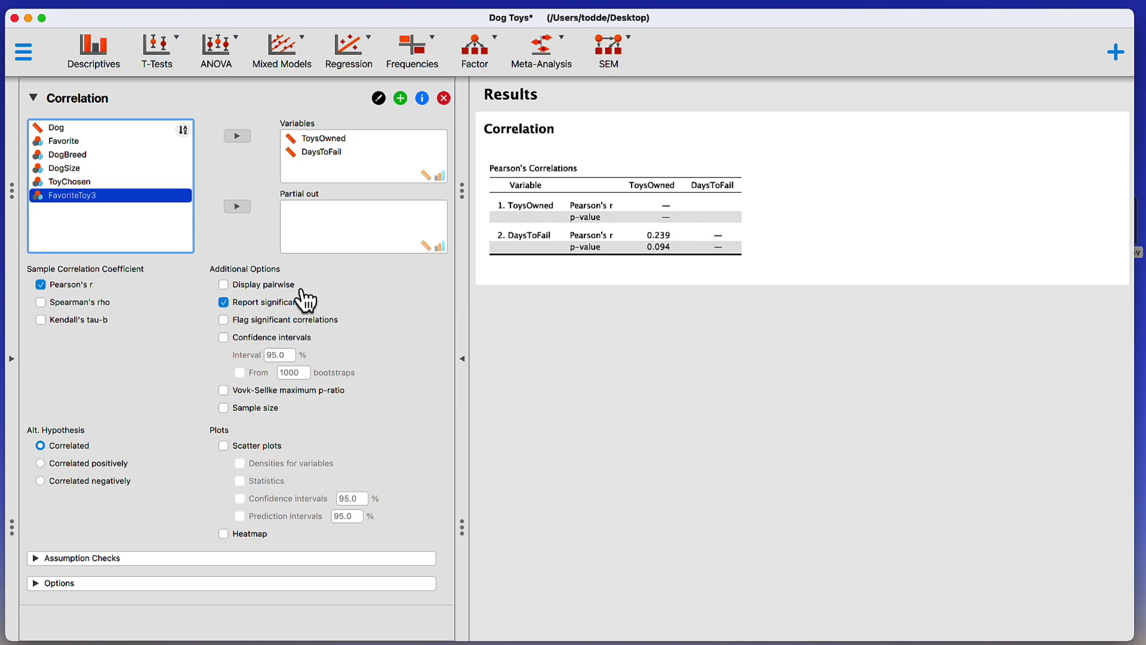
left_click(250, 293)
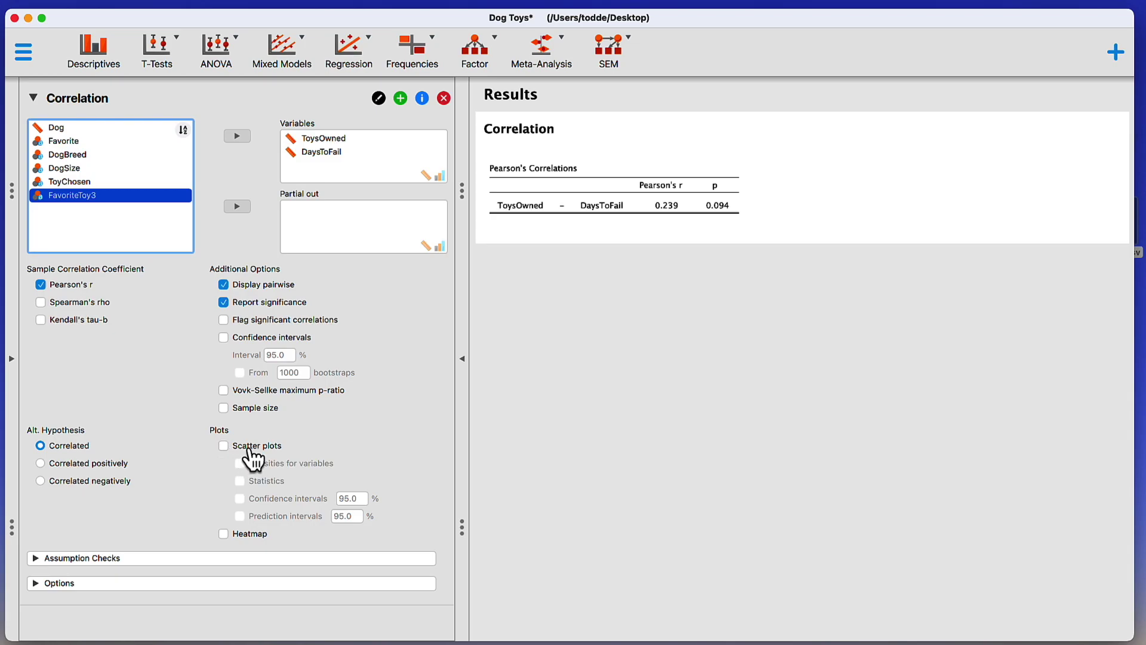
Step: Add a ToysOwned vs DaysToFail scatter plot and enlarge it in the results
left_click(253, 452)
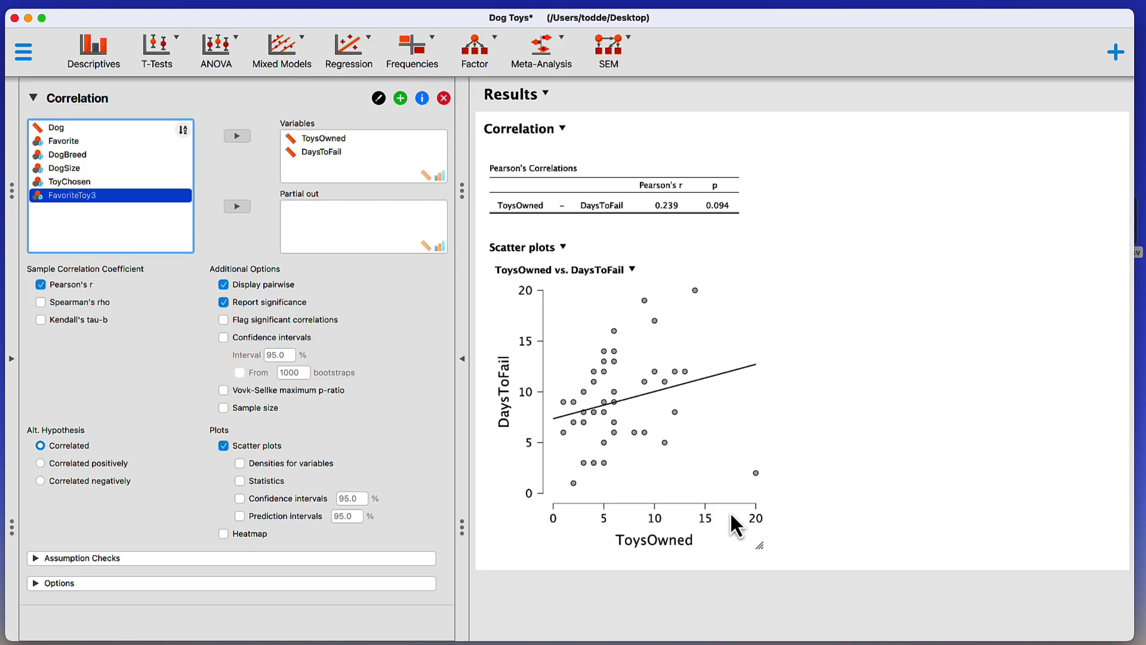
left_click_drag(761, 547, 843, 578)
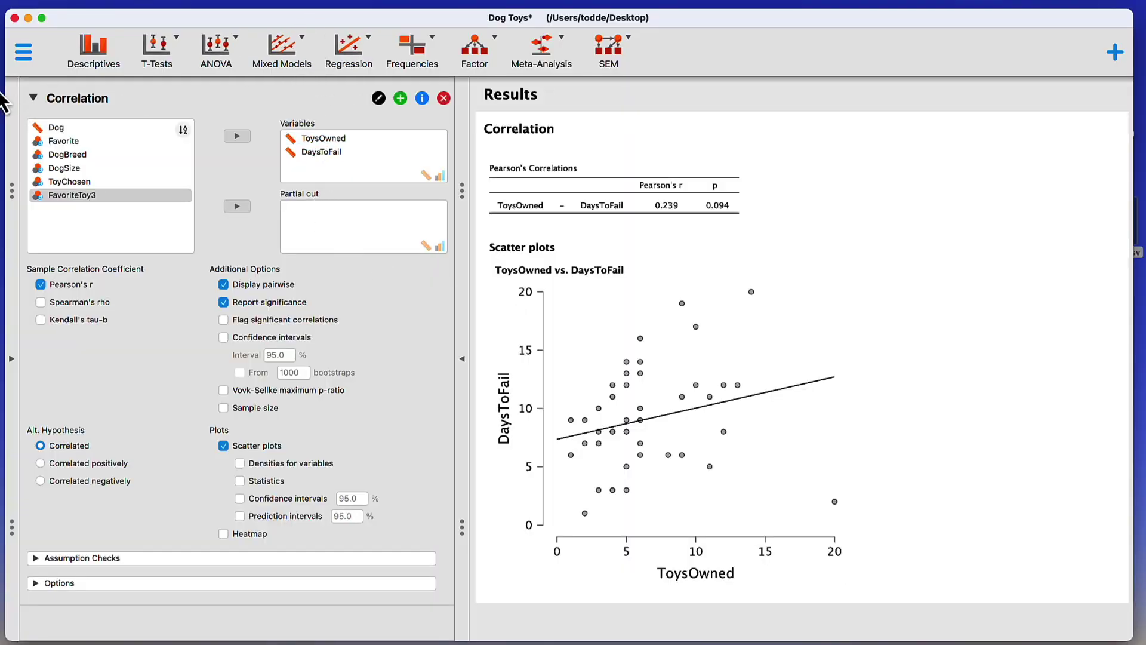
Step: Save the JASP analysis as Dog Toys on the Desktop
left_click(24, 53)
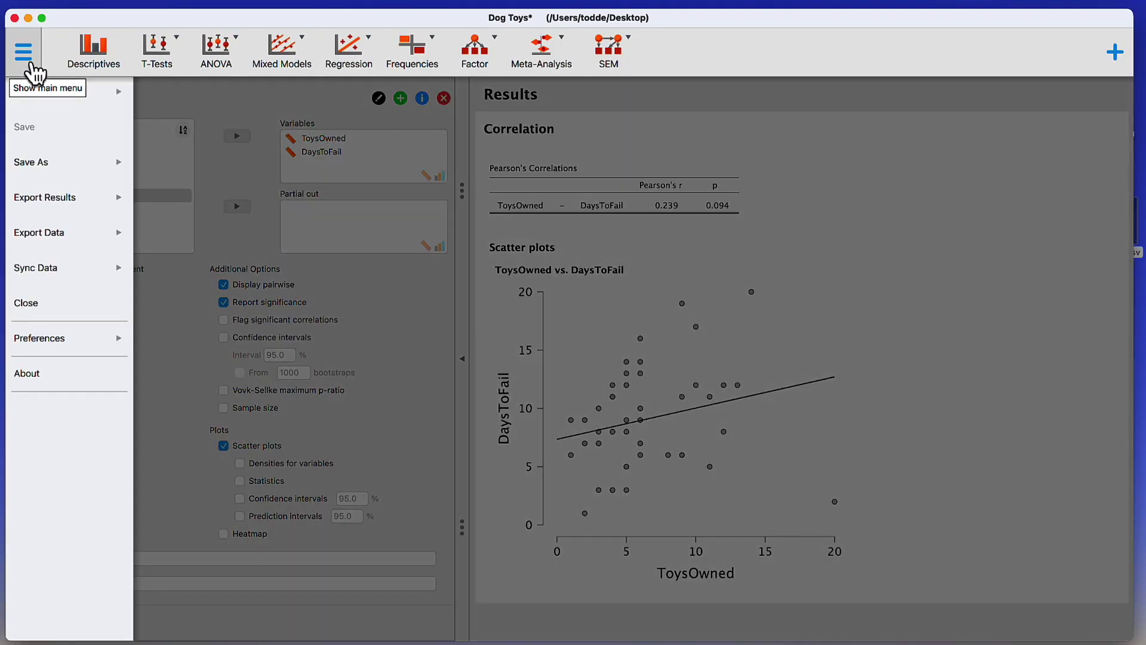
left_click(51, 169)
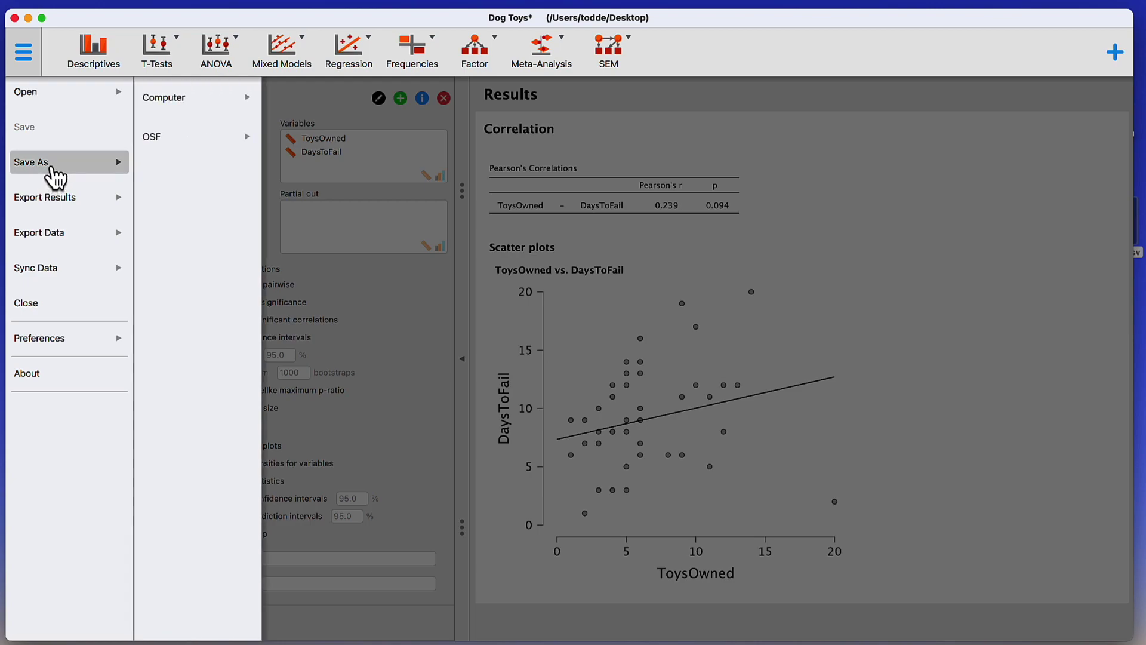
left_click(178, 111)
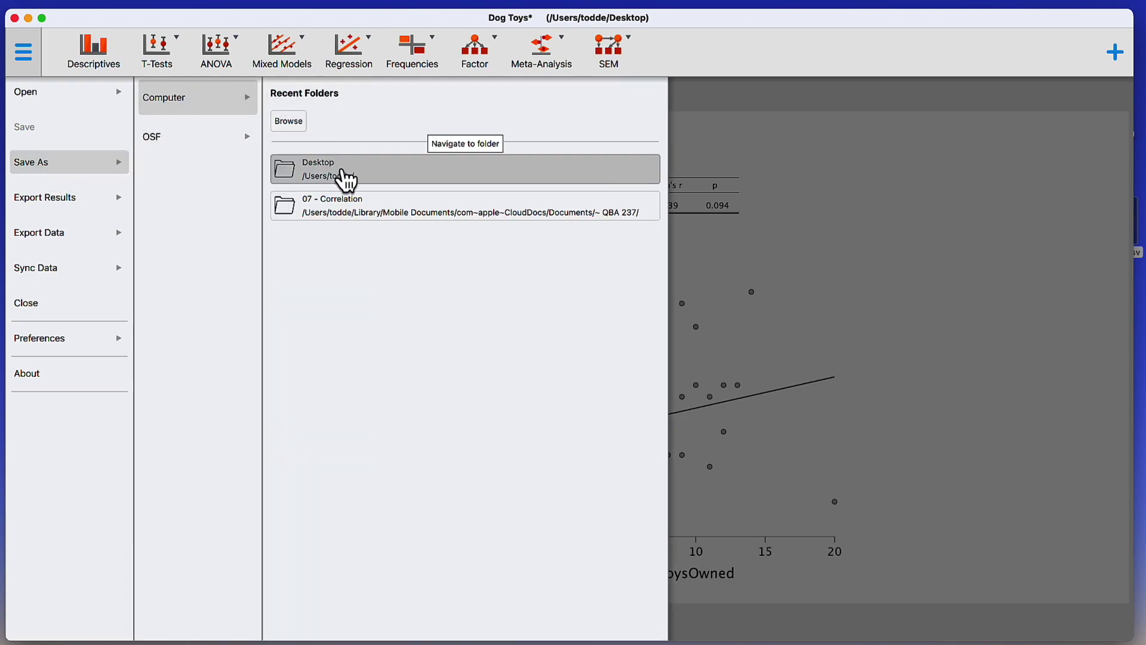
left_click(342, 173)
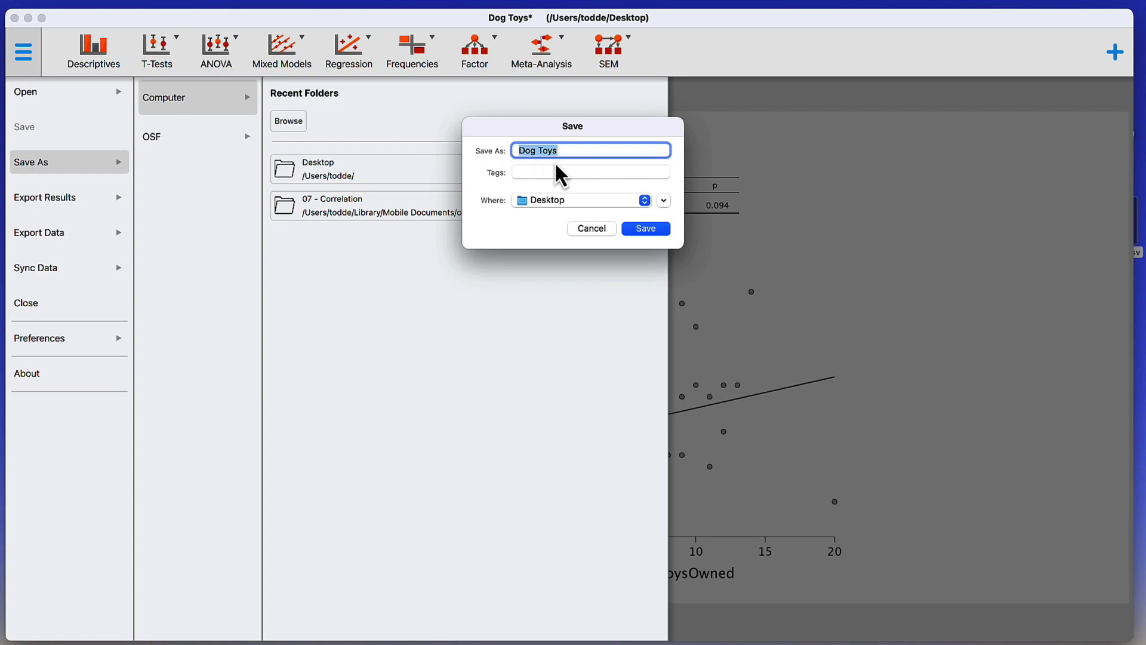
left_click(646, 229)
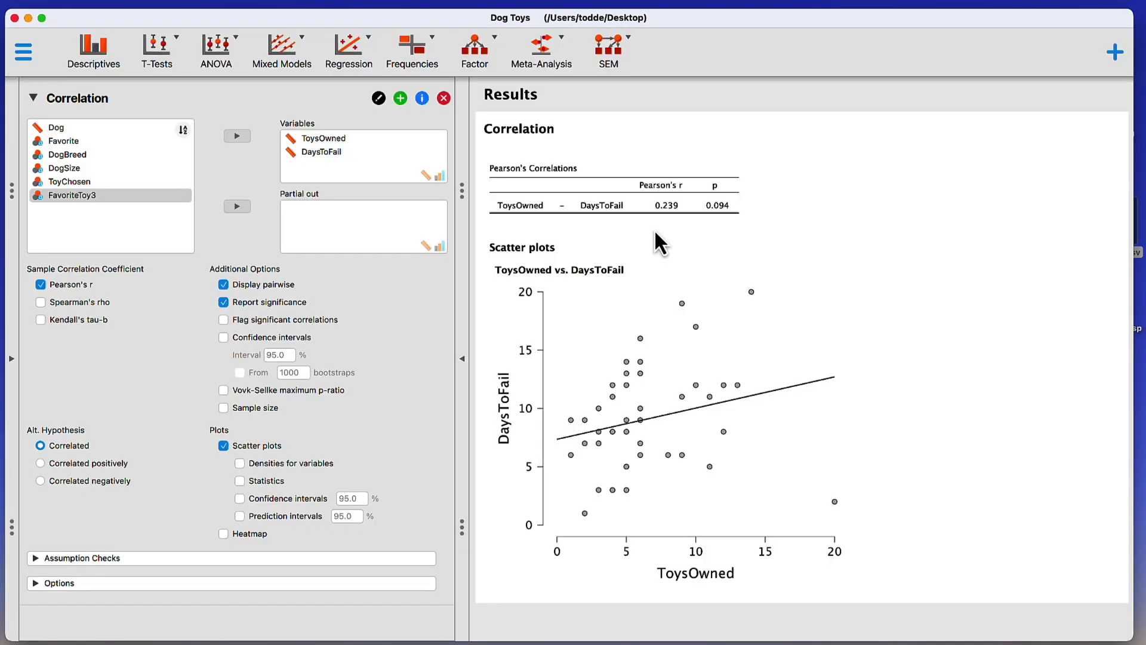
Step: Minimize JASP and select Dog Toys.csv and Dog Toys.jasp on the desktop
left_click(28, 18)
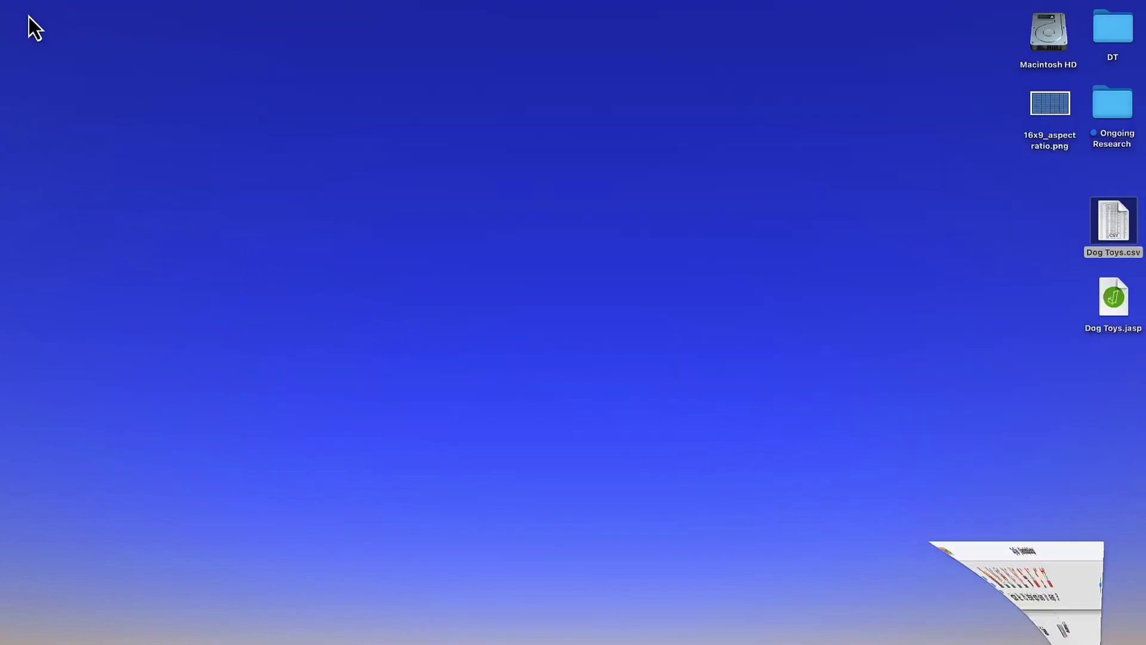
left_click(1115, 231)
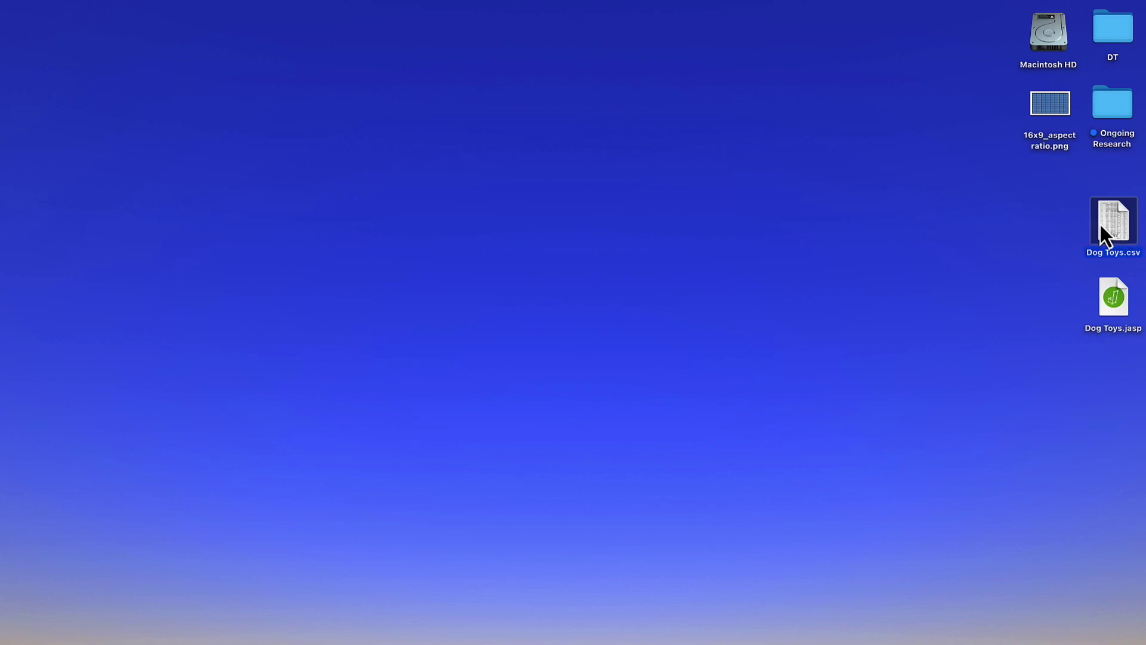
left_click(1110, 301)
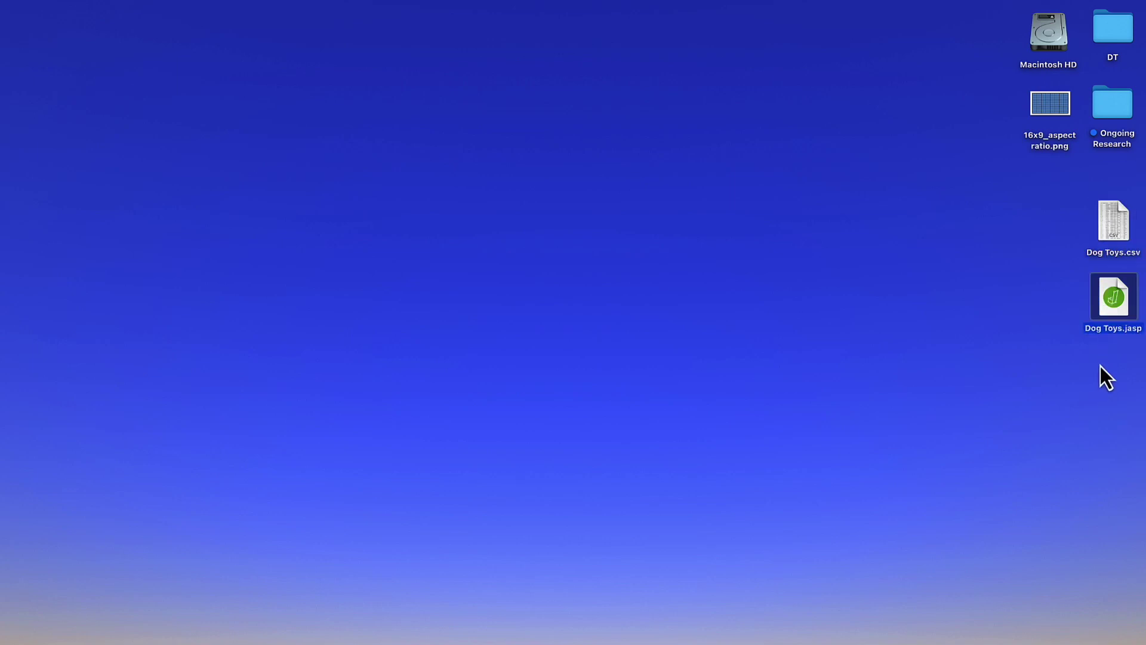